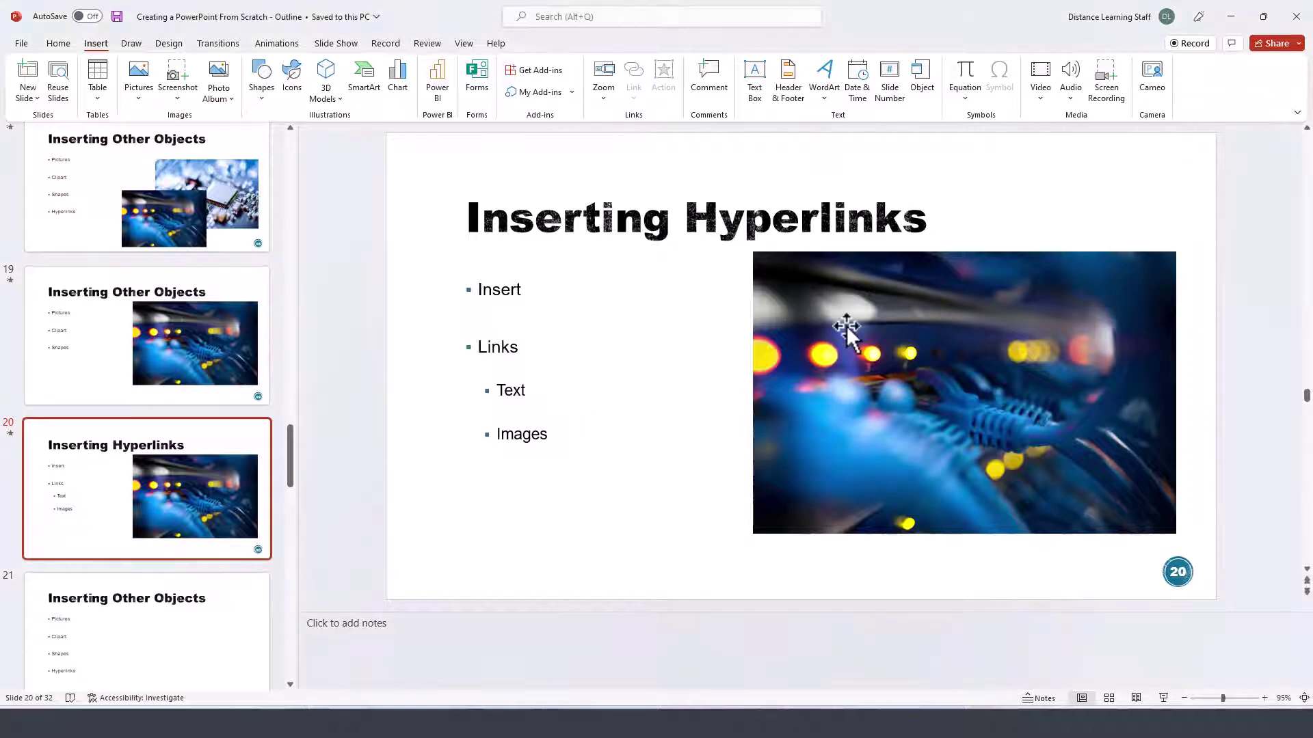
Shrink the network-cable photo slightly from its top-left corner, then select the word Links.
{"action": "left_click", "coordinate": [784, 281]}
{"action": "left_click_drag", "start_coordinate": [752, 251], "coordinate": [782, 281]}
{"action": "left_click", "coordinate": [711, 337]}
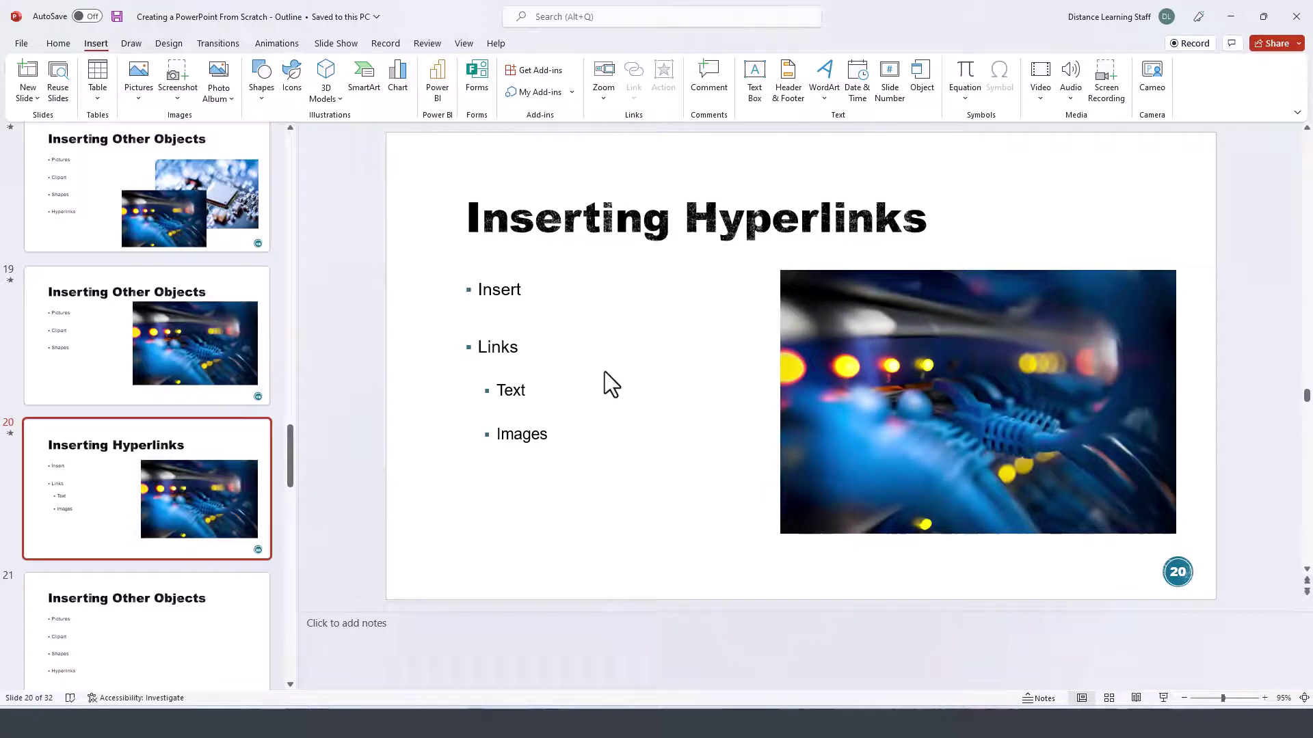
{"action": "double_click", "coordinate": [505, 348]}
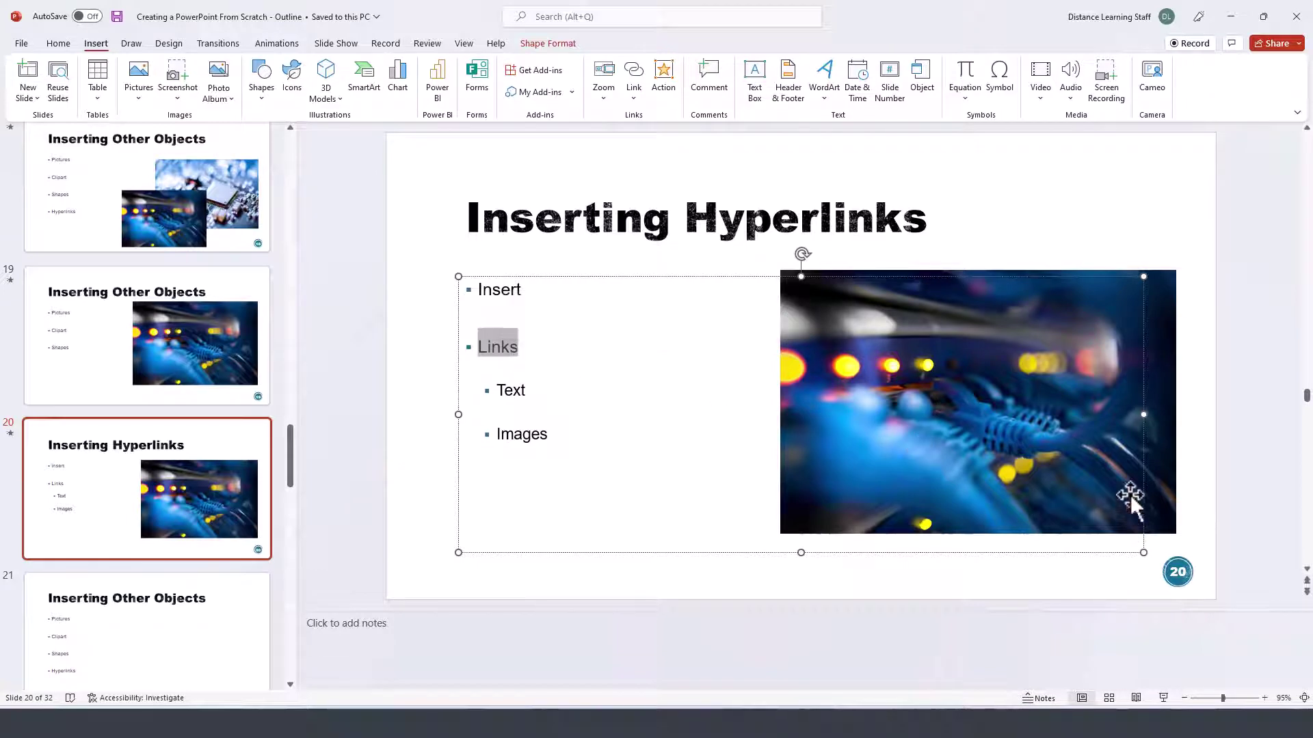
Select the bullet word 'Text' and bring up Insert Hyperlink for it.
{"action": "left_click", "coordinate": [1031, 410]}
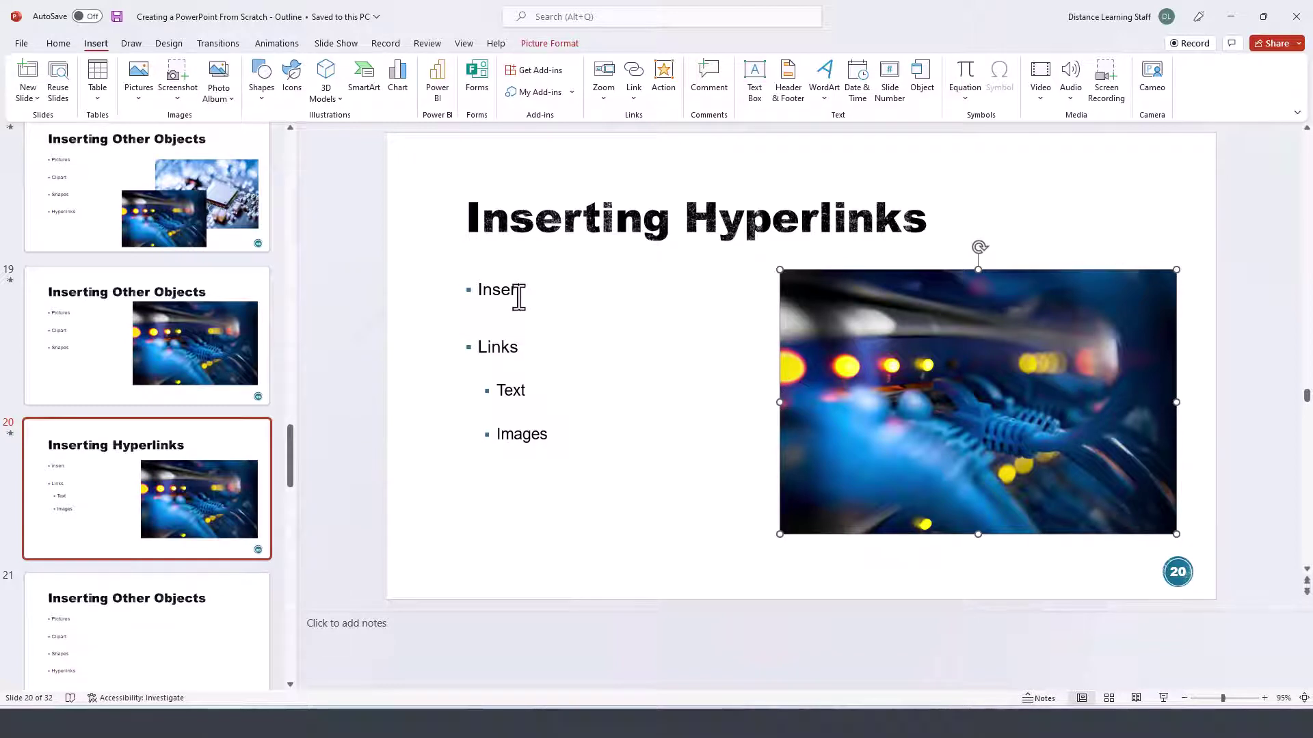
{"action": "double_click", "coordinate": [513, 390]}
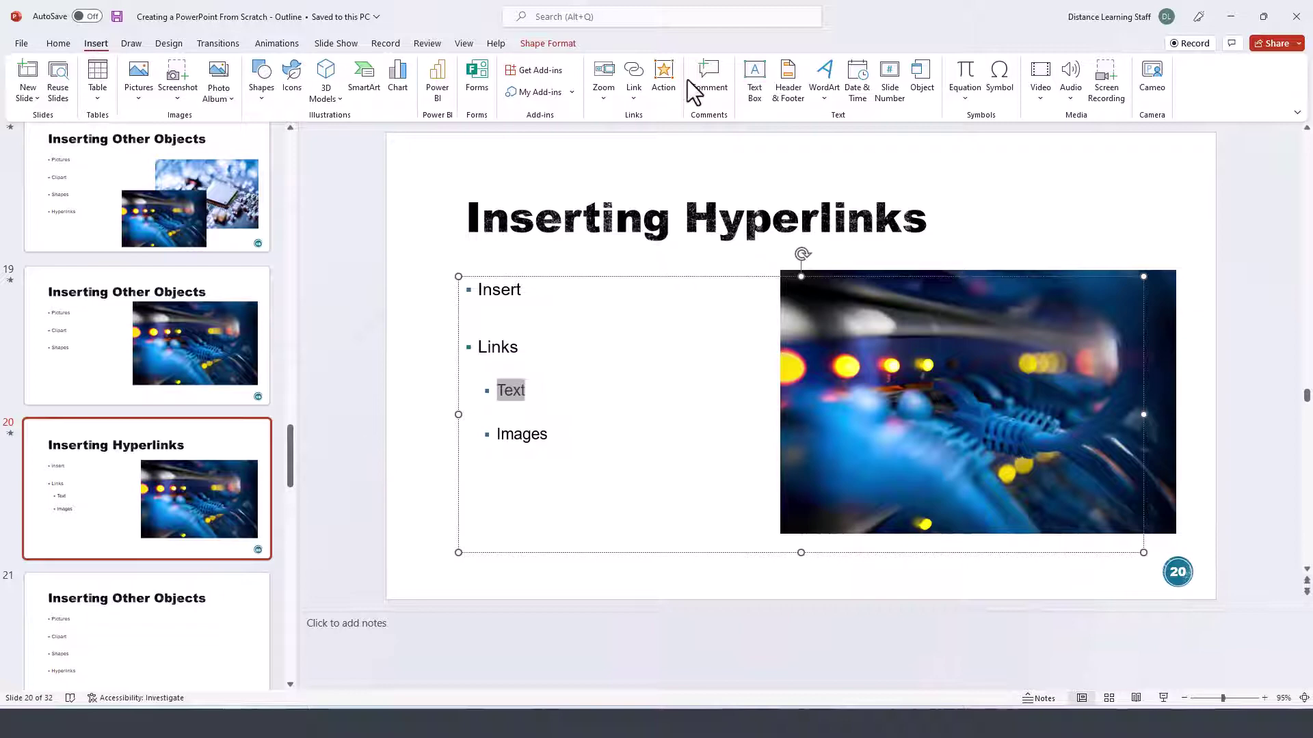
{"action": "left_click", "coordinate": [636, 74]}
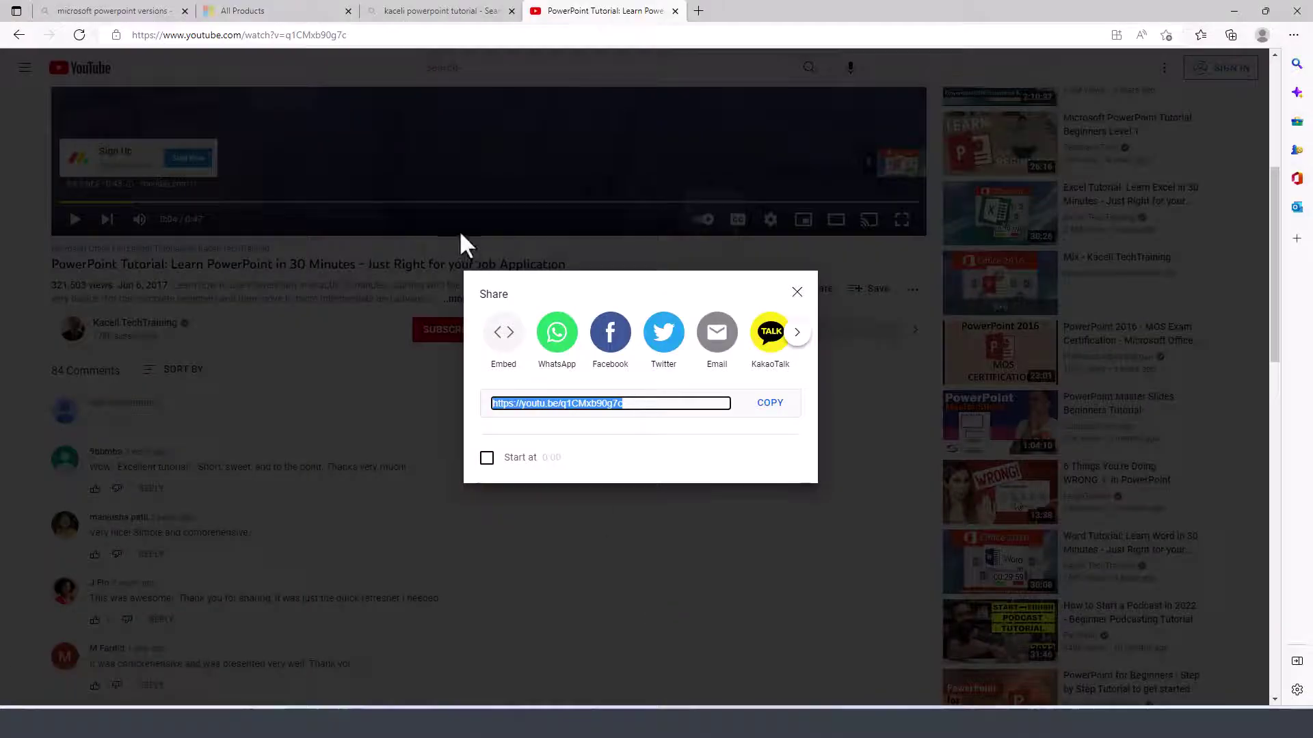
Bring up the YouTube video page in Edge and check its web address.
{"action": "left_click", "coordinate": [458, 232]}
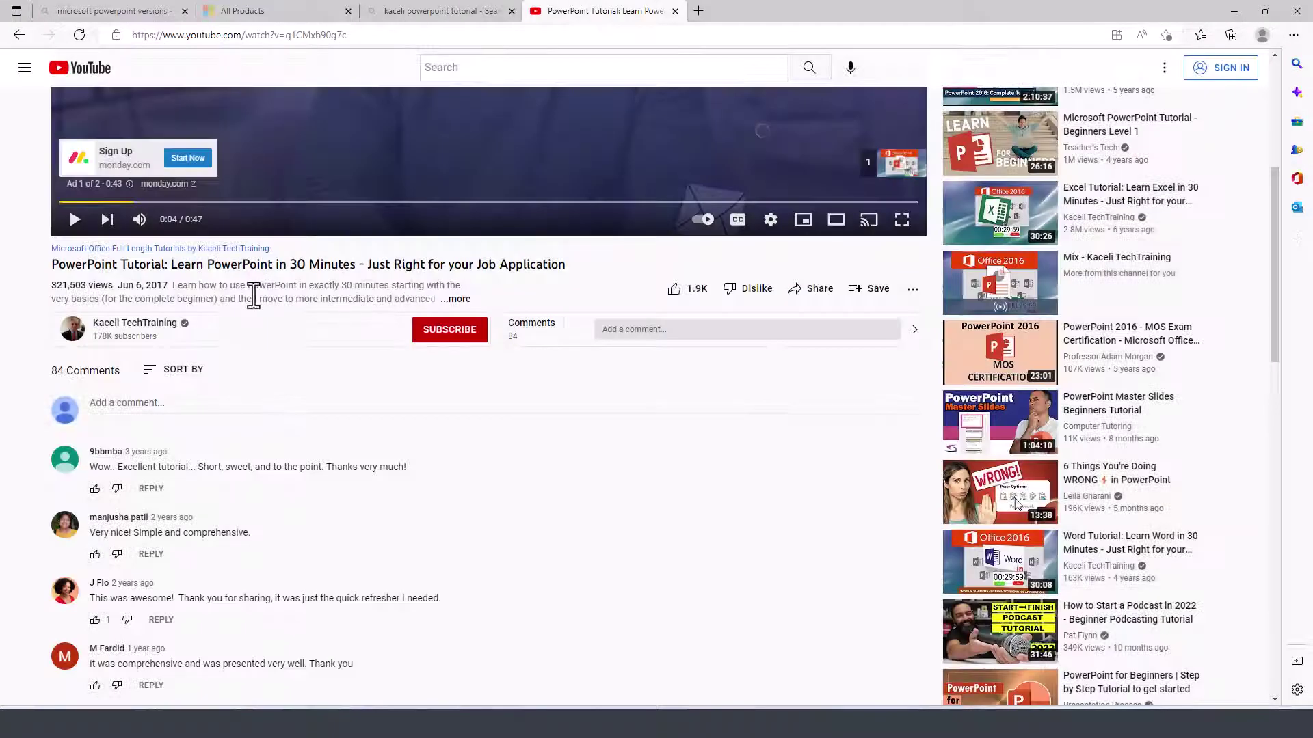
{"action": "scroll", "coordinate": [260, 297], "scroll_direction": "up", "scroll_amount": 5}
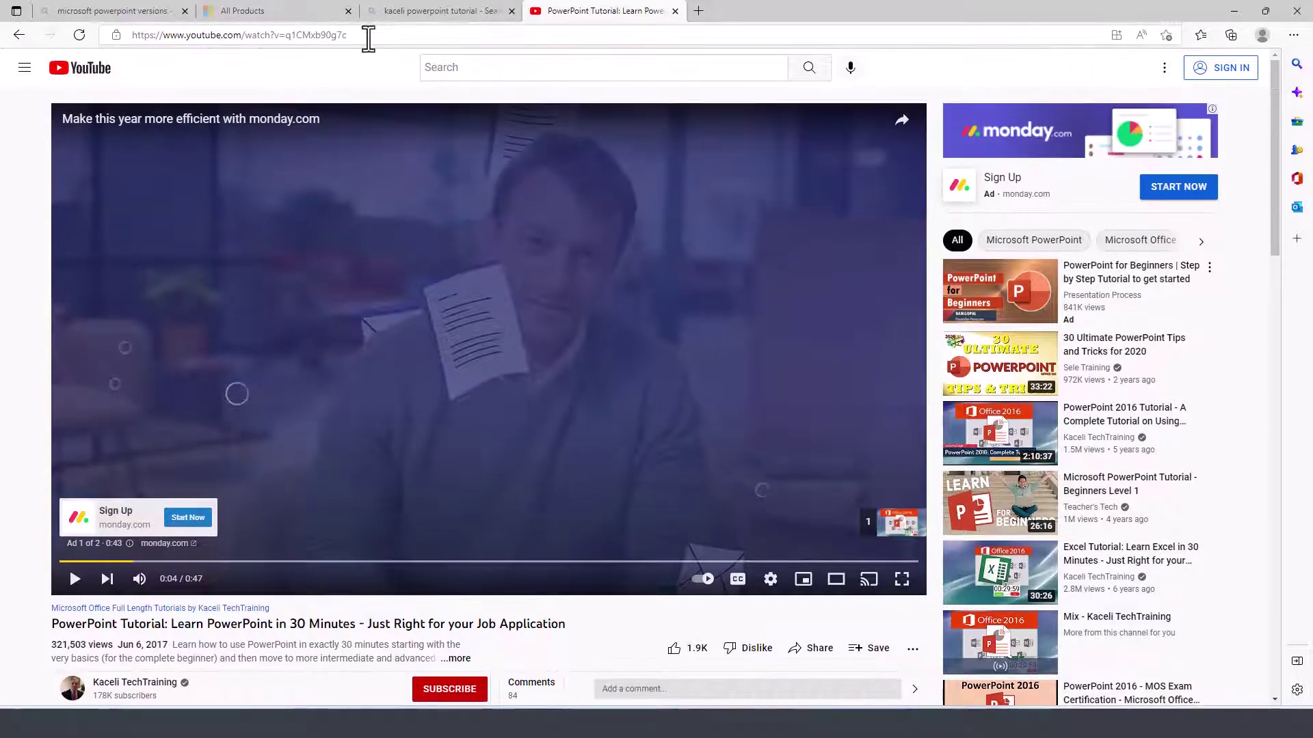
{"action": "left_click", "coordinate": [368, 38]}
{"action": "left_click", "coordinate": [654, 620]}
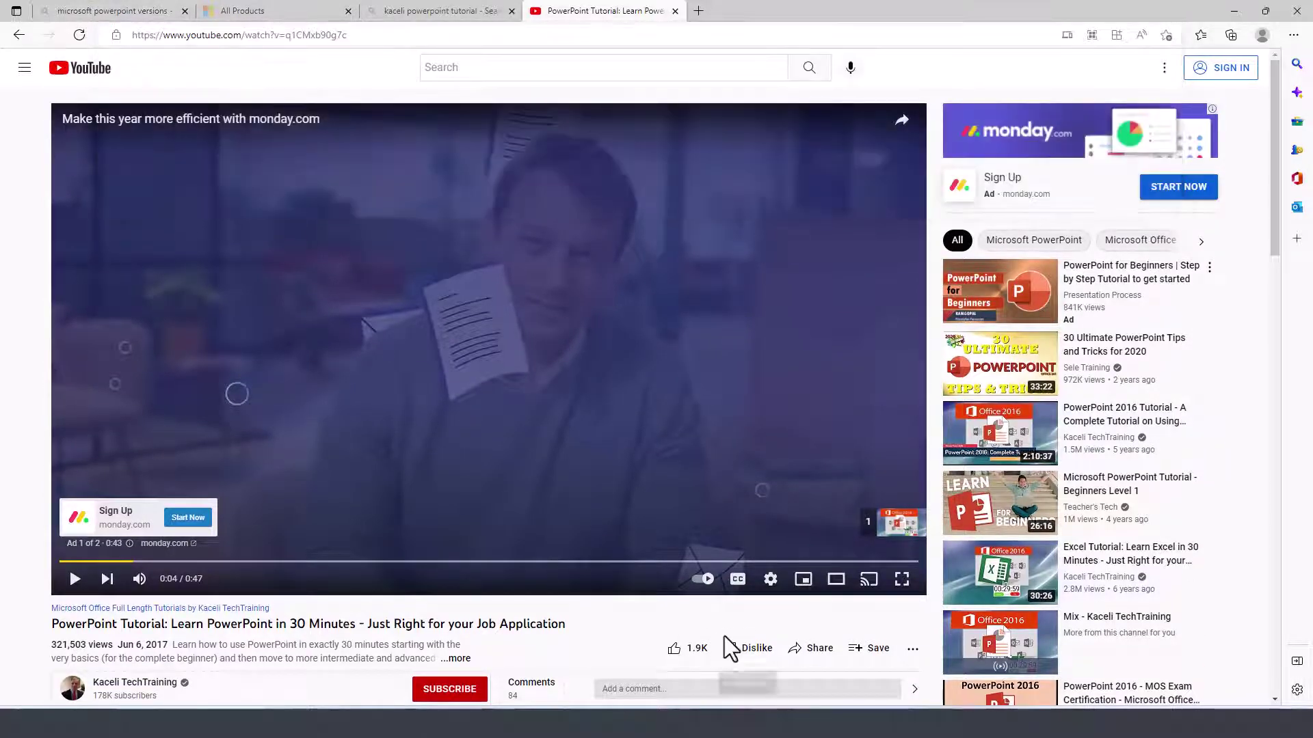
{"action": "scroll", "coordinate": [824, 601], "scroll_direction": "down", "scroll_amount": 3}
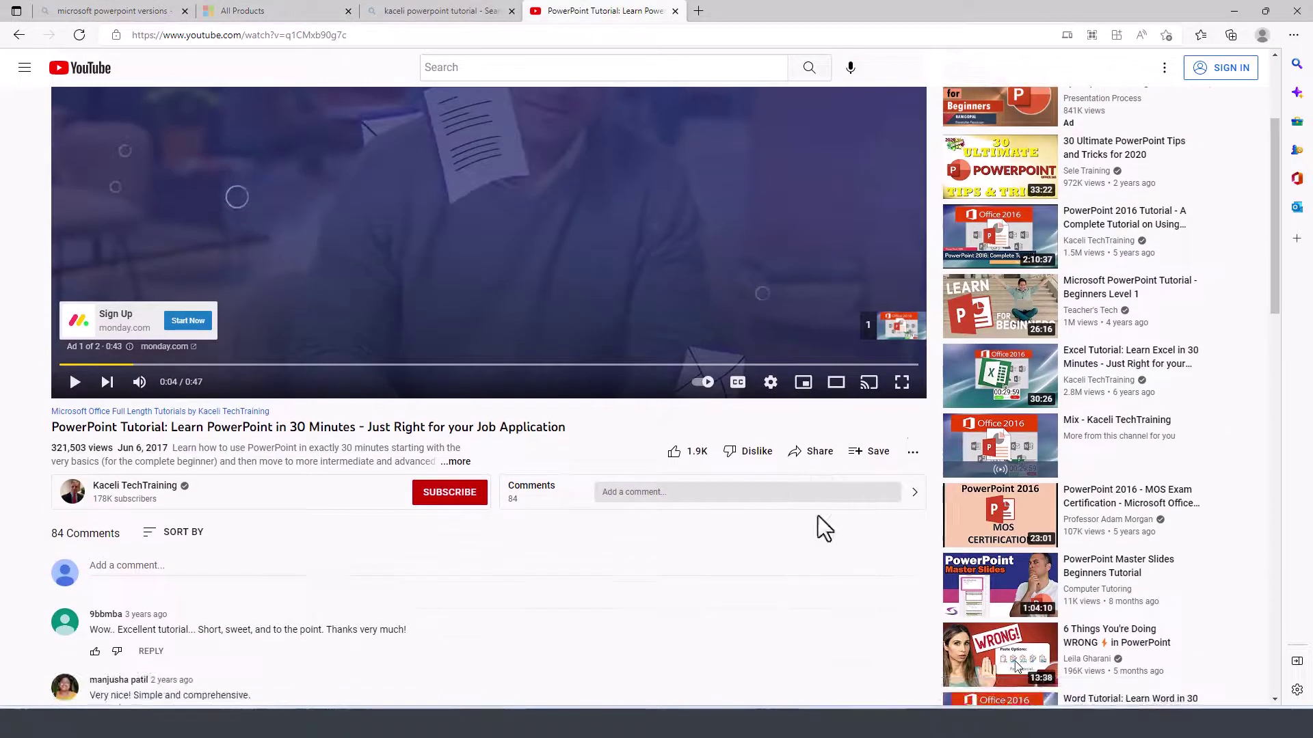
Copy the video's short share link from YouTube's Share panel.
{"action": "left_click", "coordinate": [819, 465]}
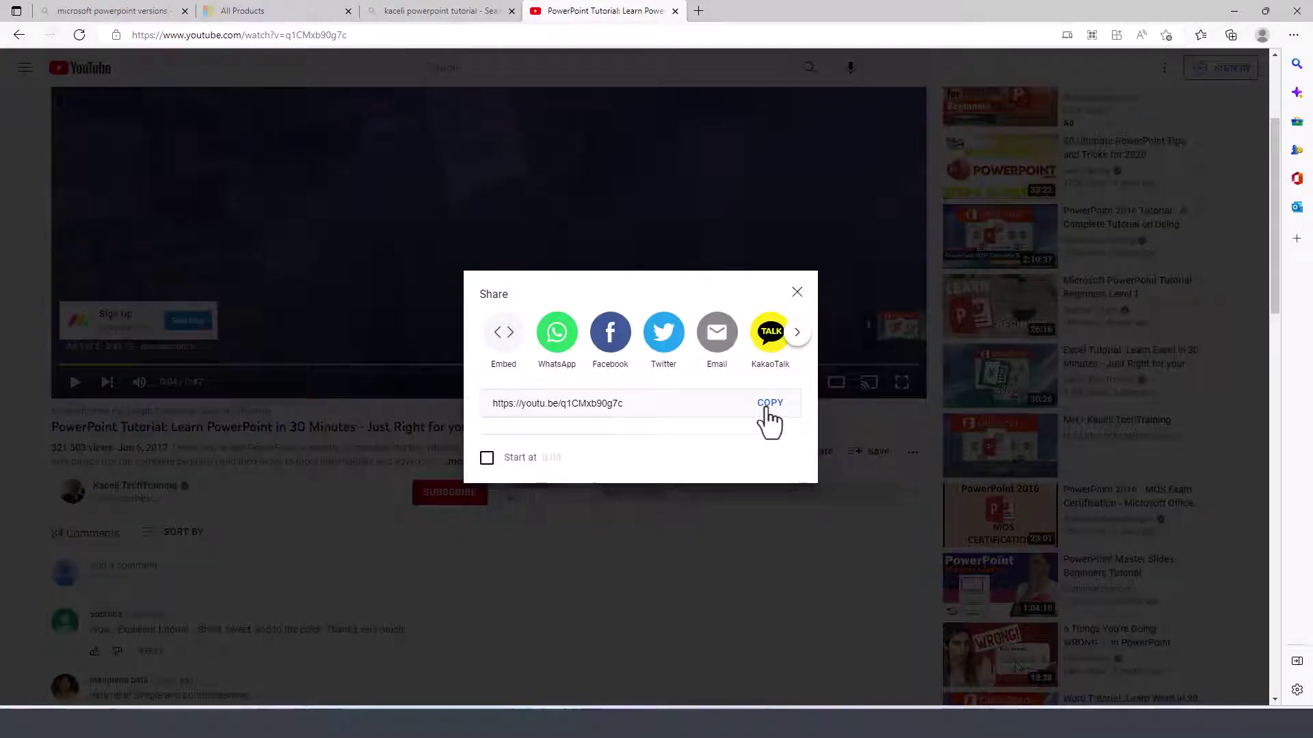
{"action": "left_click_drag", "start_coordinate": [633, 404], "coordinate": [490, 406]}
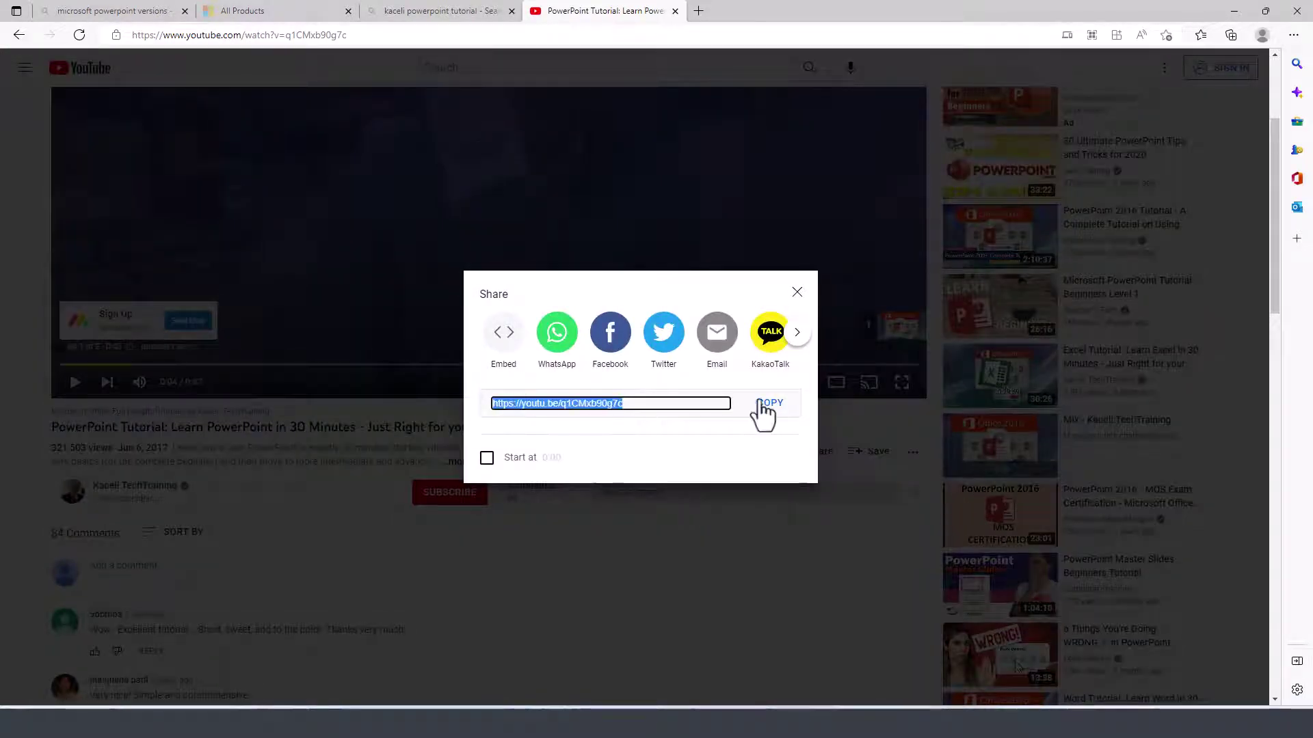
{"action": "left_click", "coordinate": [766, 405]}
{"action": "left_click", "coordinate": [700, 269]}
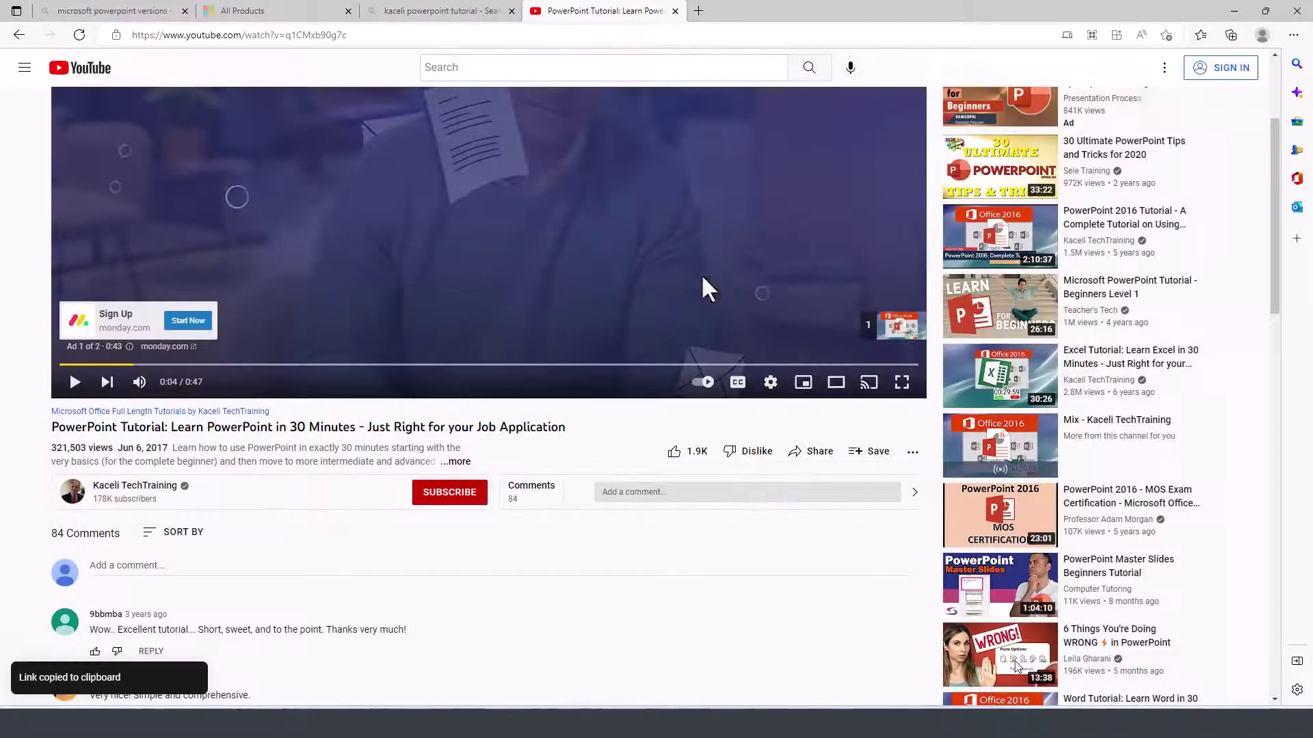
{"action": "left_click", "coordinate": [354, 30]}
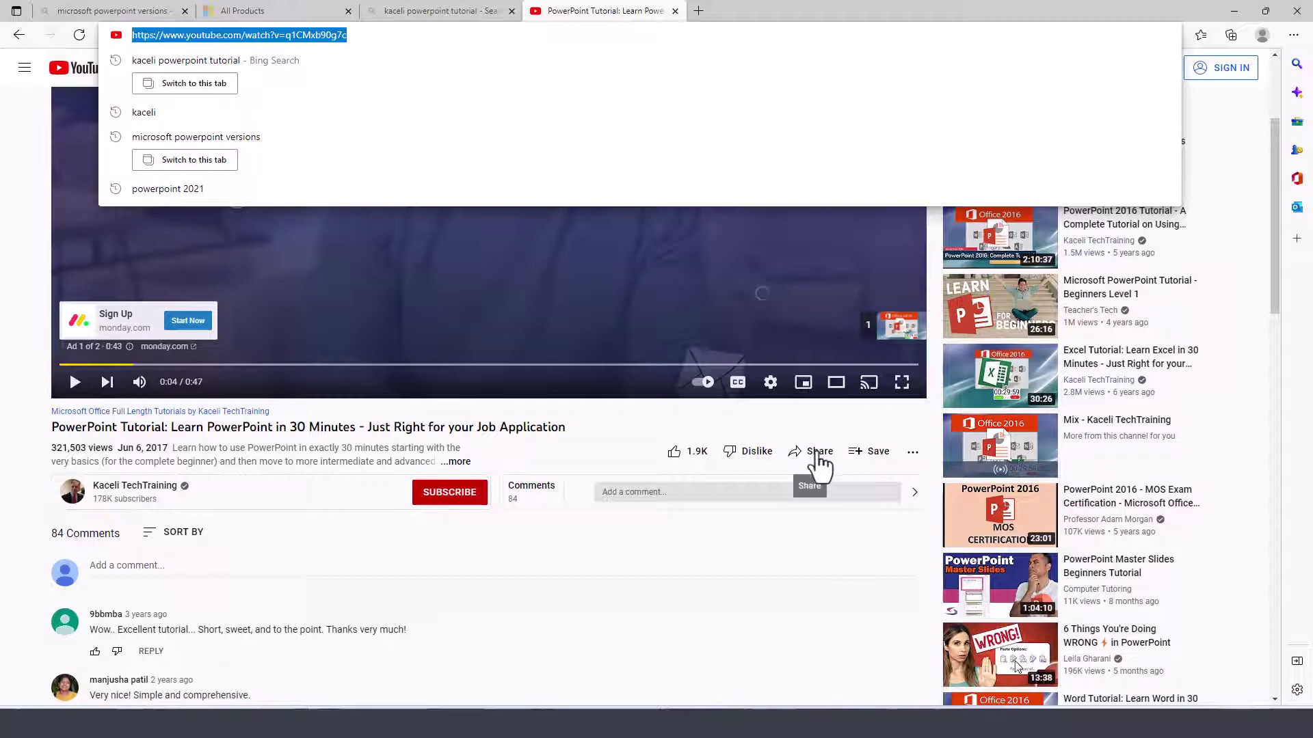
{"action": "left_click", "coordinate": [1167, 96]}
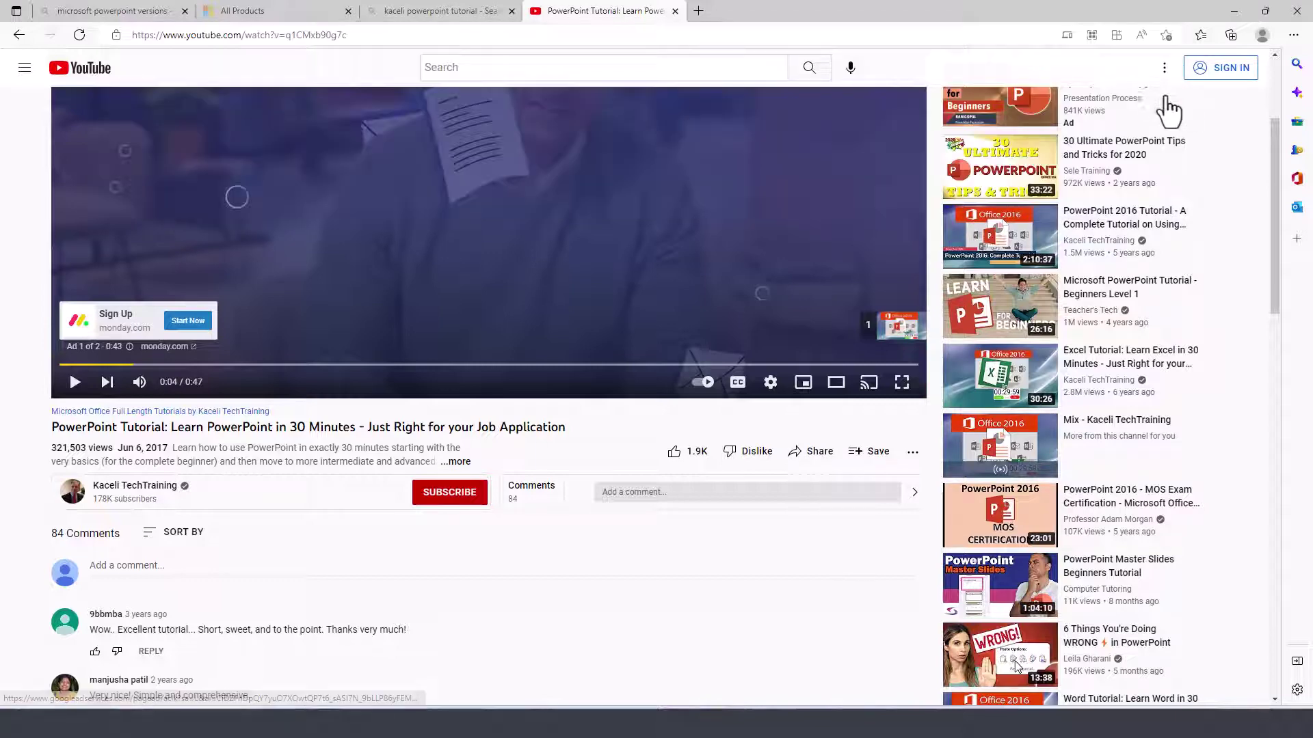
{"action": "left_click", "coordinate": [1236, 12]}
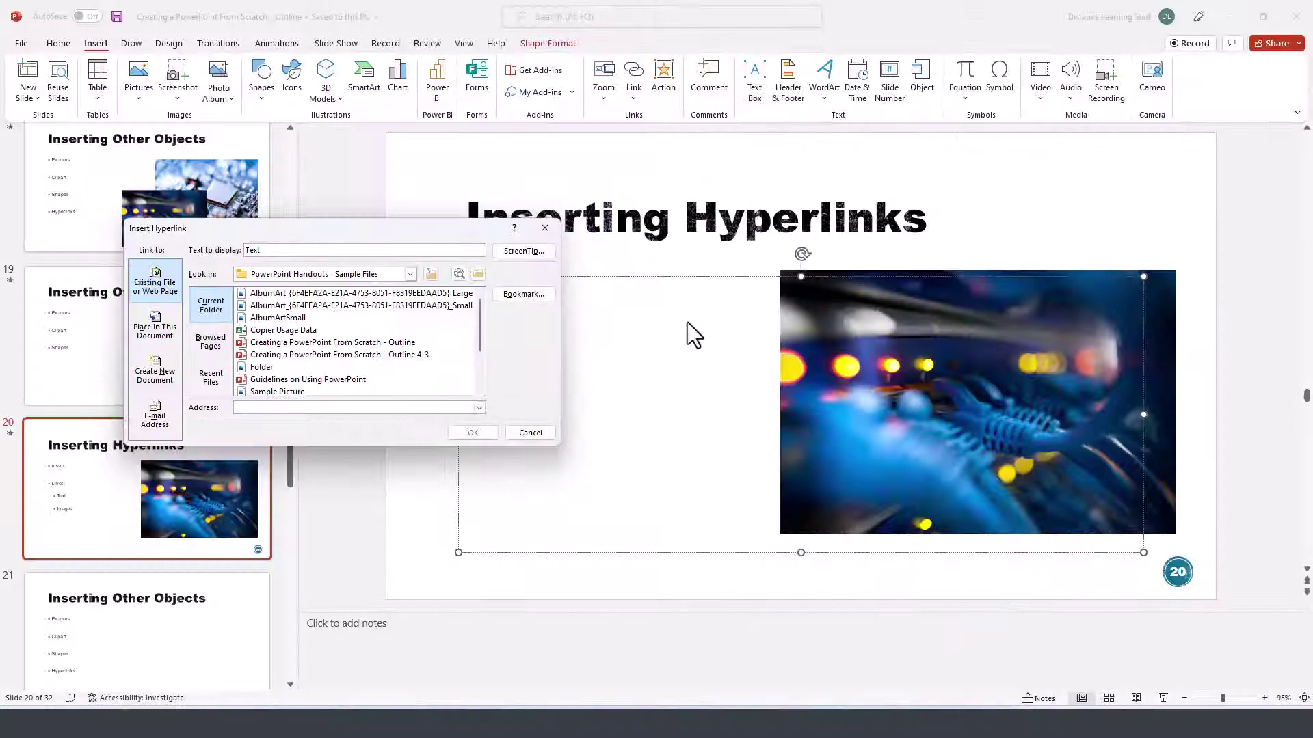
{"action": "left_click", "coordinate": [275, 408]}
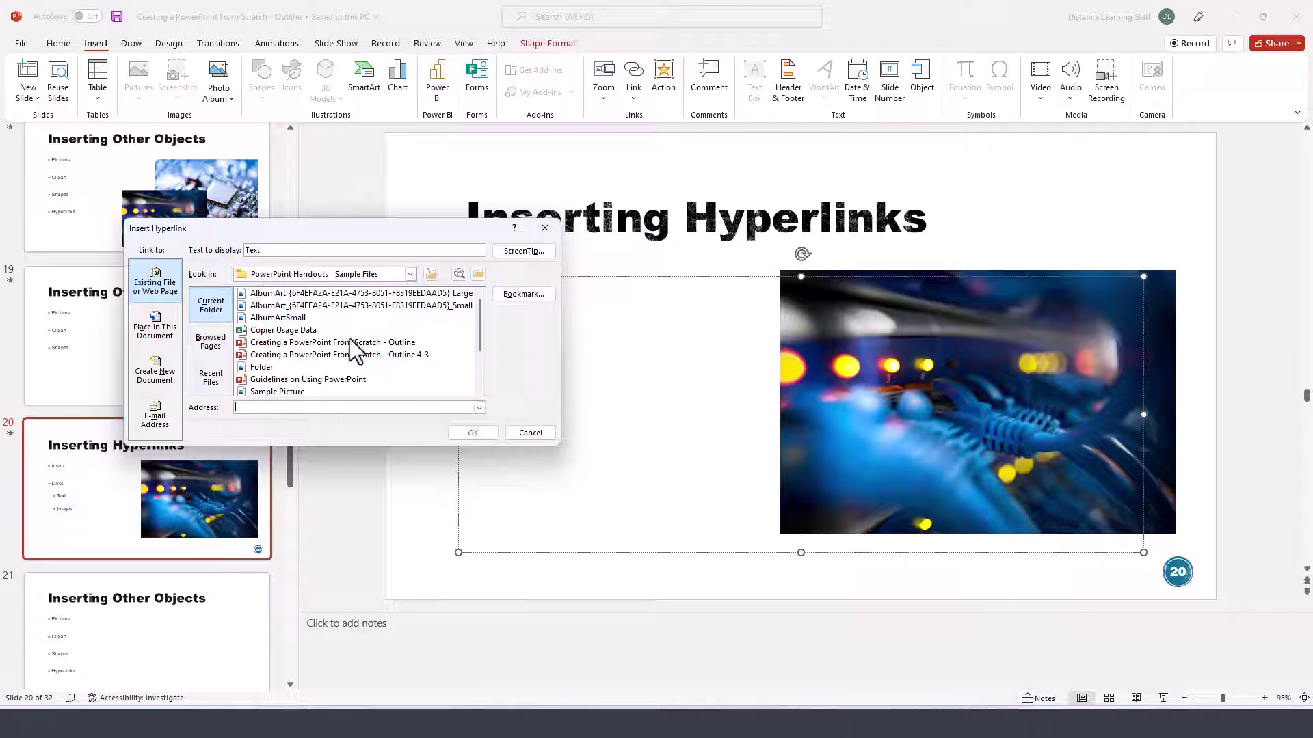
{"action": "key", "text": "ctrl+v"}
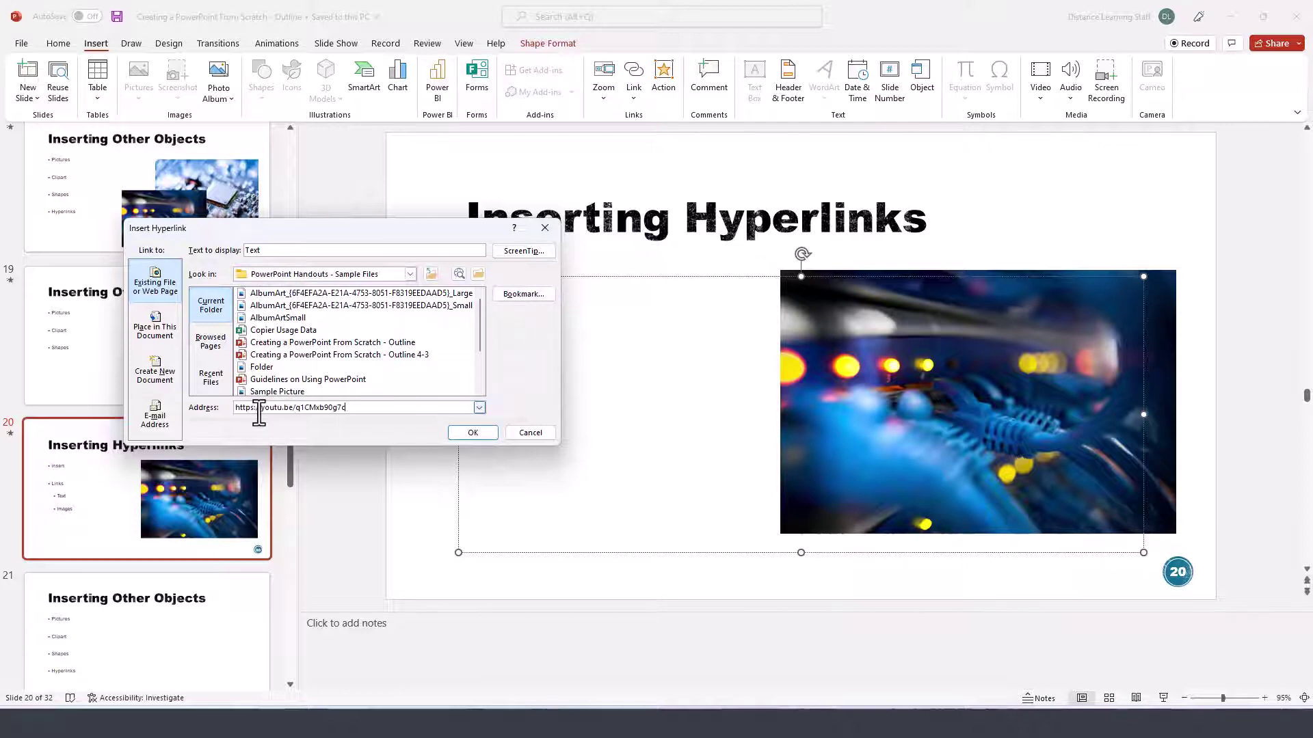
{"action": "right_click", "coordinate": [352, 413]}
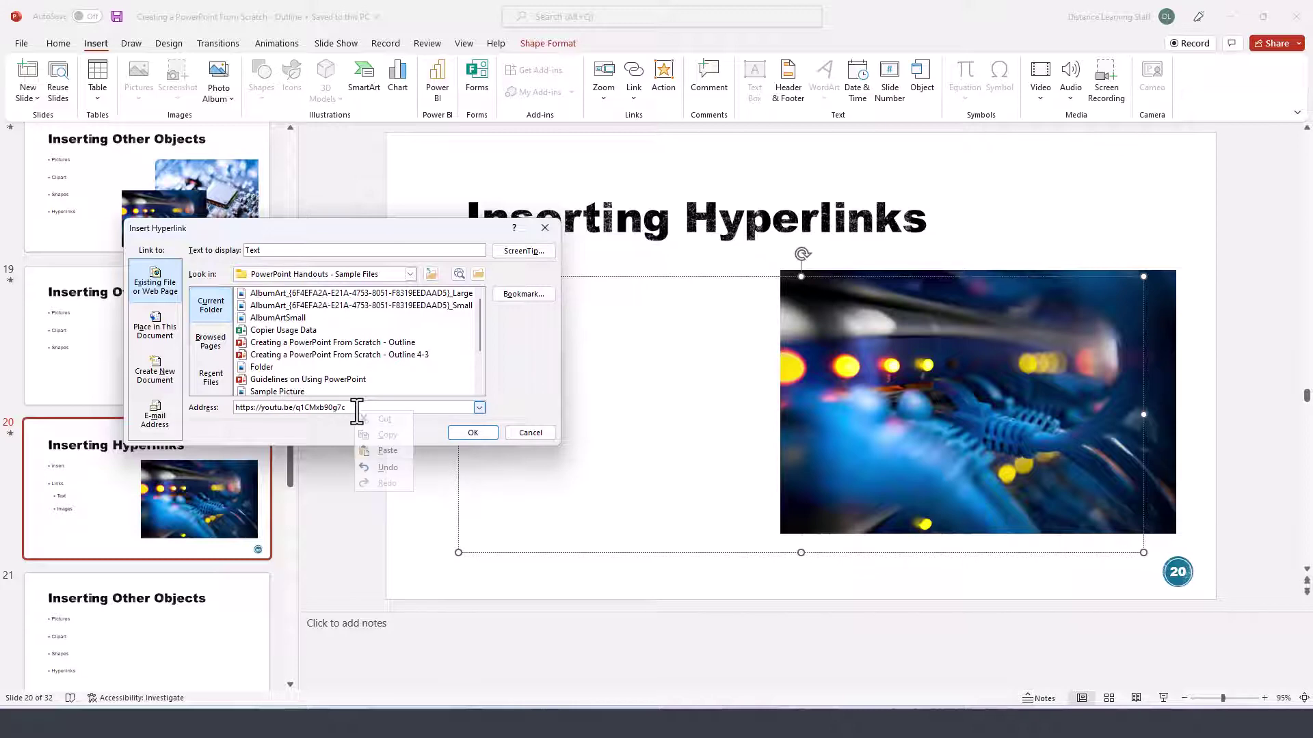
{"action": "left_click", "coordinate": [520, 389]}
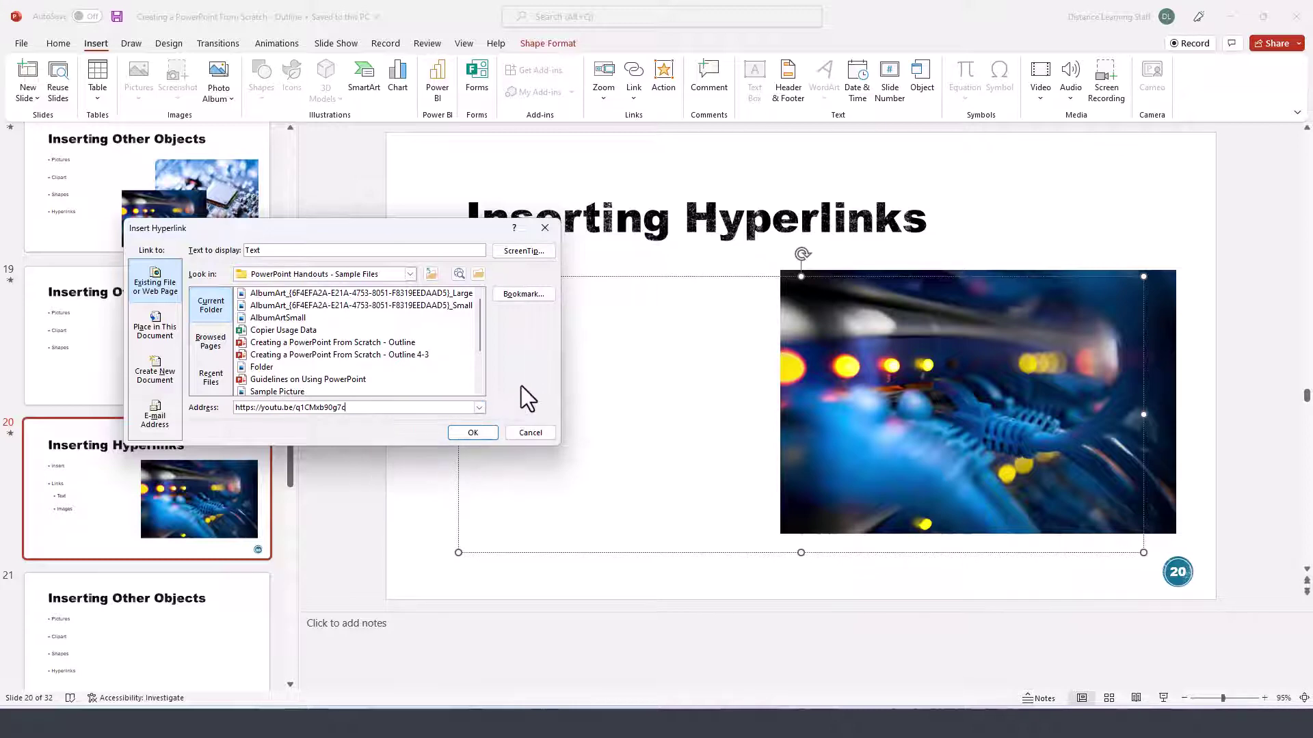
{"action": "left_click", "coordinate": [479, 436]}
{"action": "left_click", "coordinate": [612, 420]}
Select the network picture, then select the YouTube video's full address in Edge.
{"action": "mouse_move", "coordinate": [507, 391]}
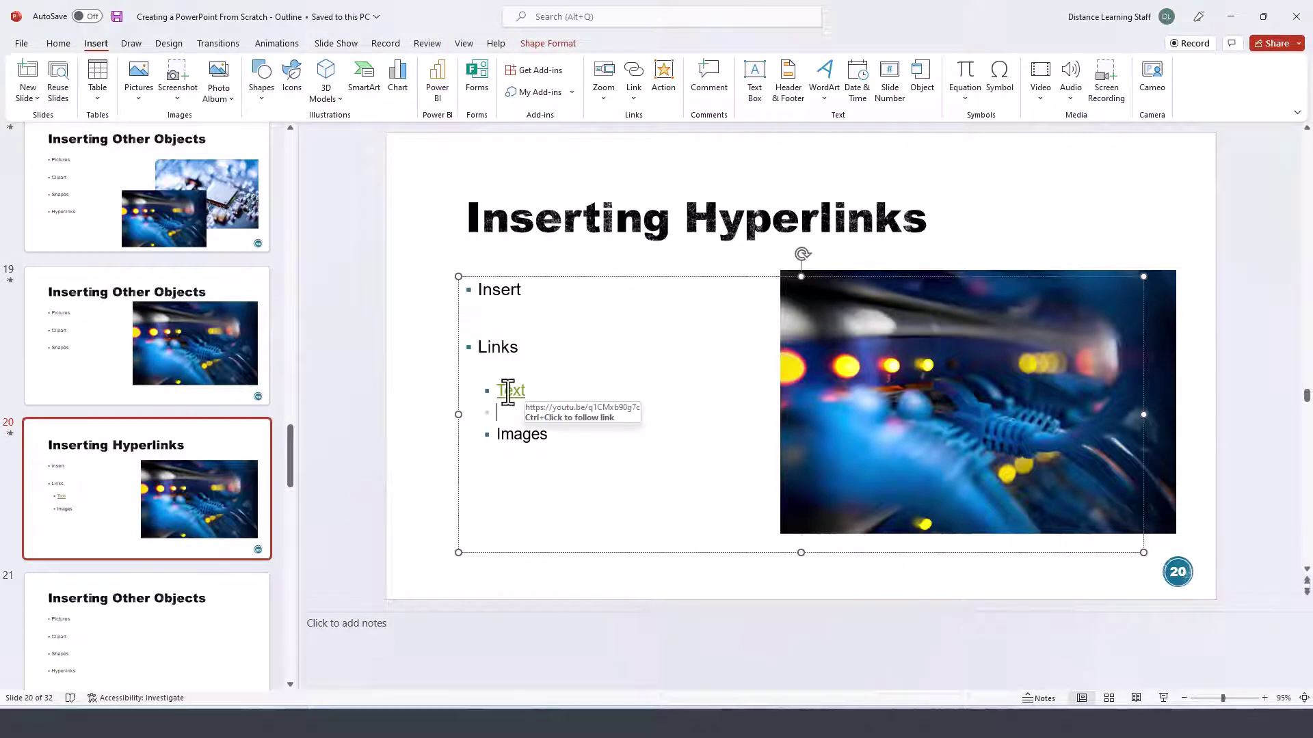
{"action": "key", "text": "Up"}
{"action": "key", "text": "Up"}
{"action": "key", "text": "Up"}
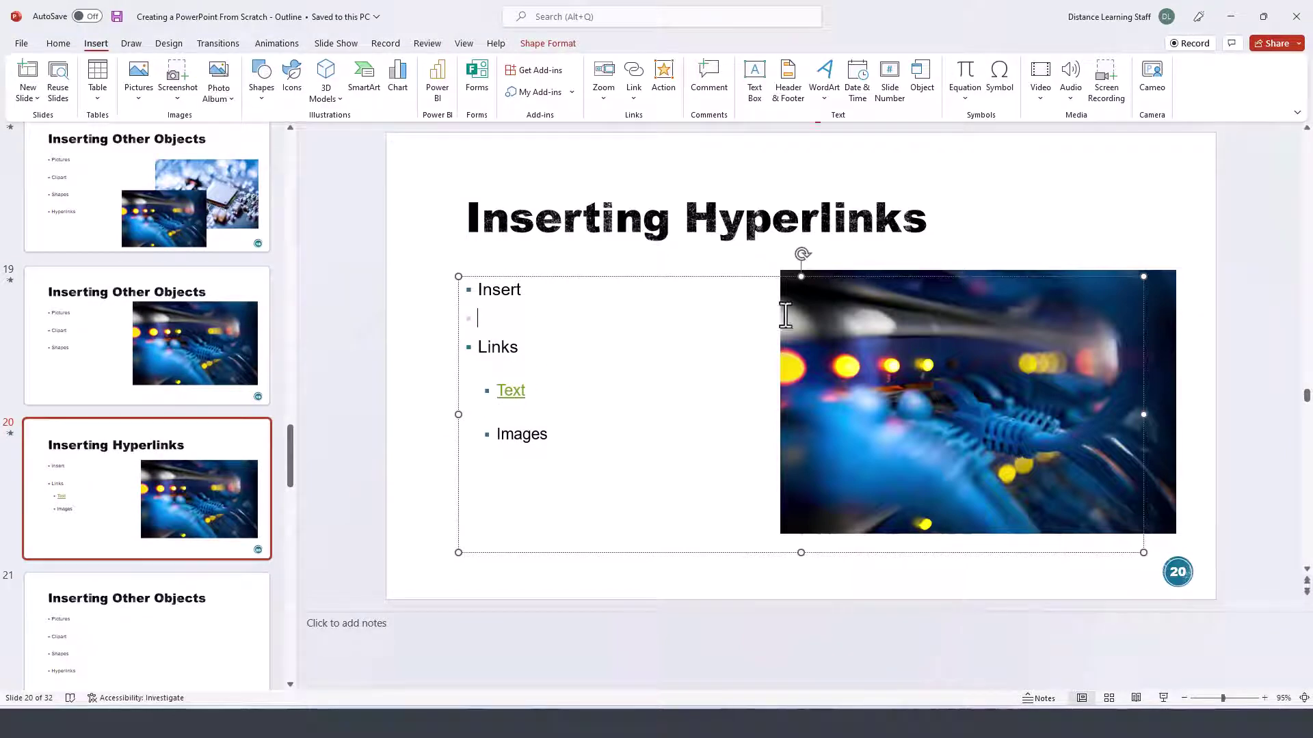
{"action": "left_click", "coordinate": [1156, 310]}
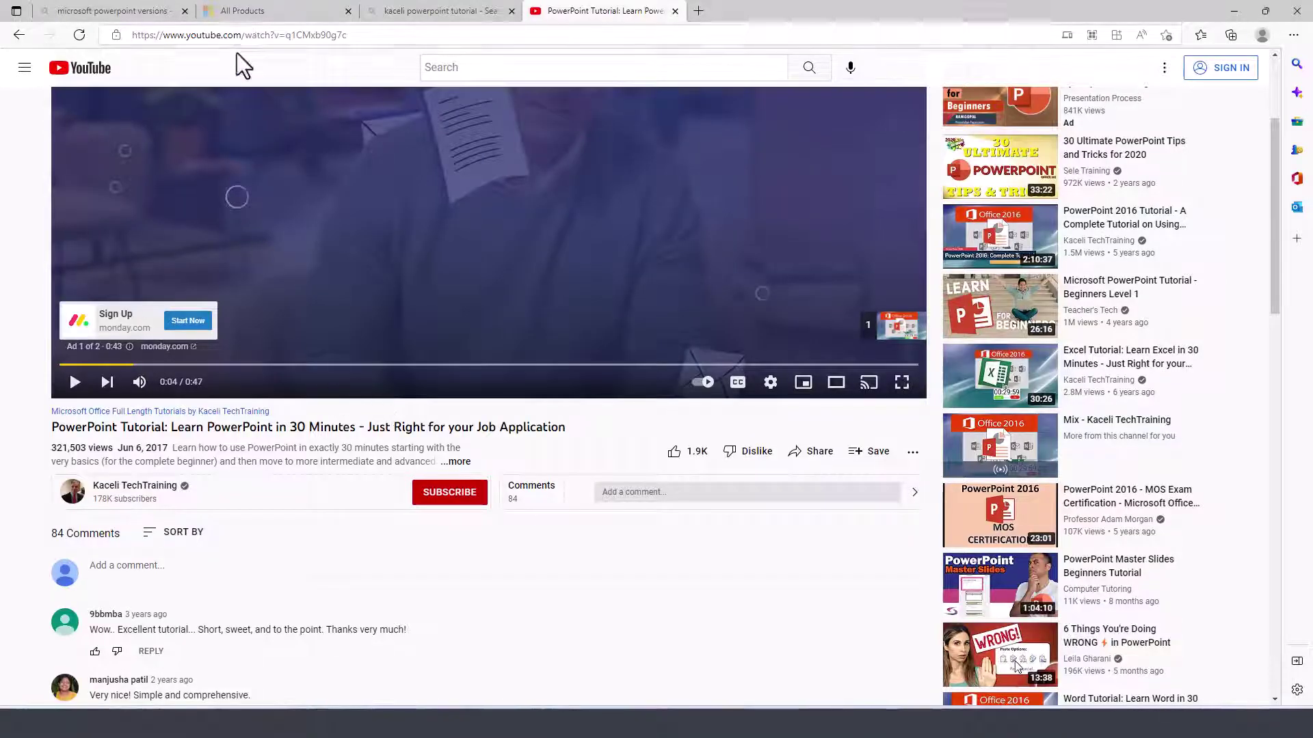
{"action": "left_click", "coordinate": [260, 36]}
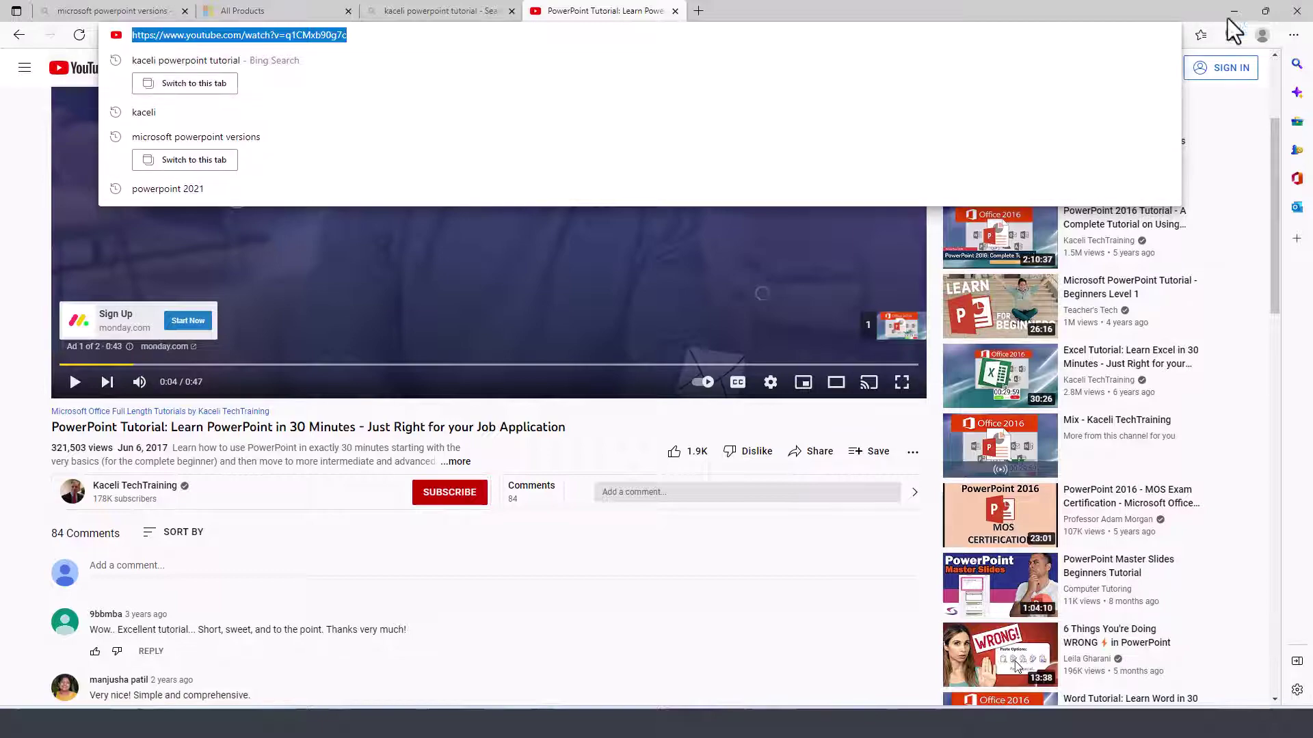
Copy the YouTube address and paste it as the network picture's hyperlink target.
{"action": "right_click", "coordinate": [337, 35]}
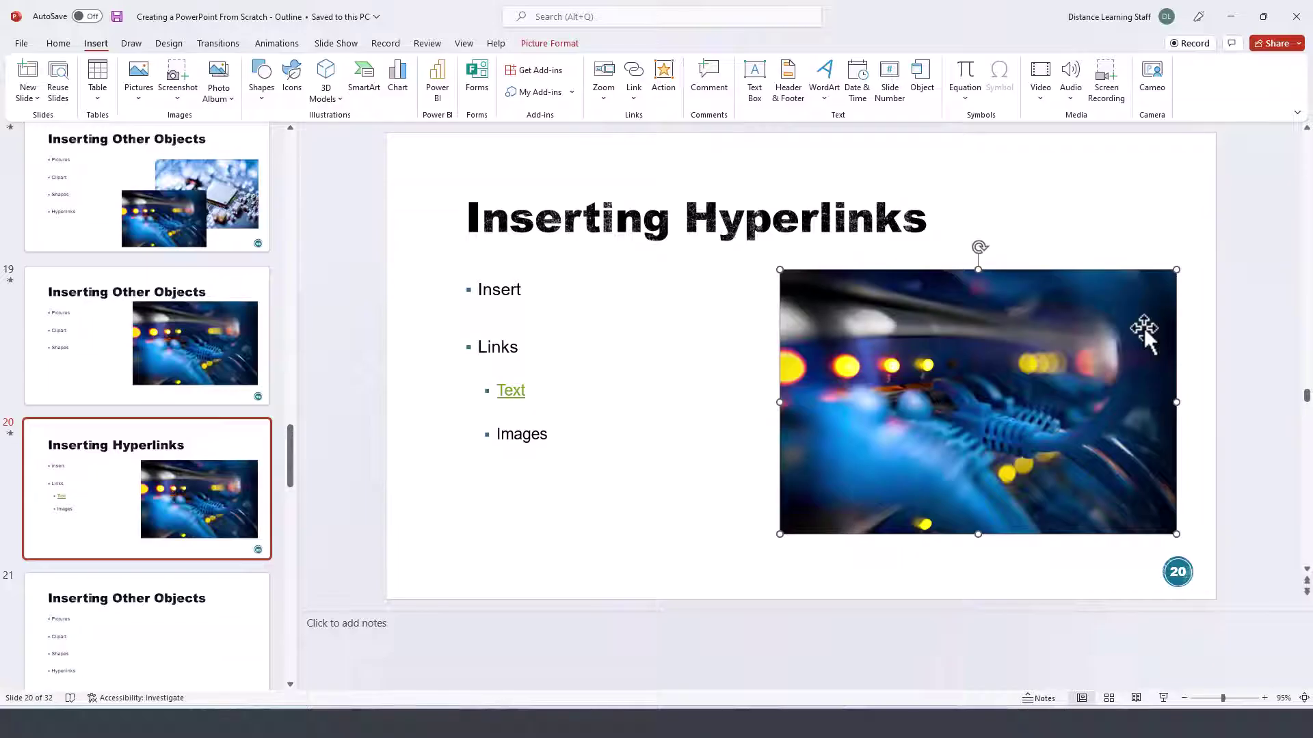
{"action": "left_click", "coordinate": [634, 74]}
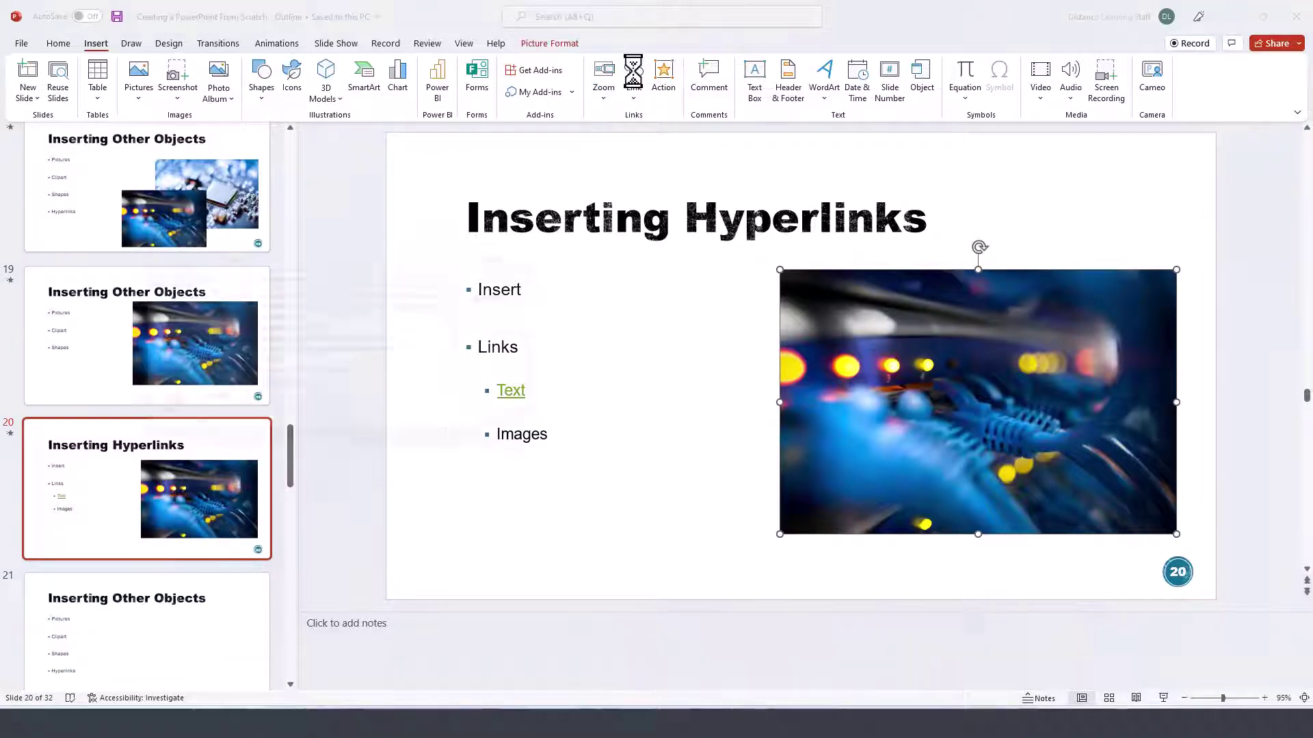
{"action": "right_click", "coordinate": [257, 409]}
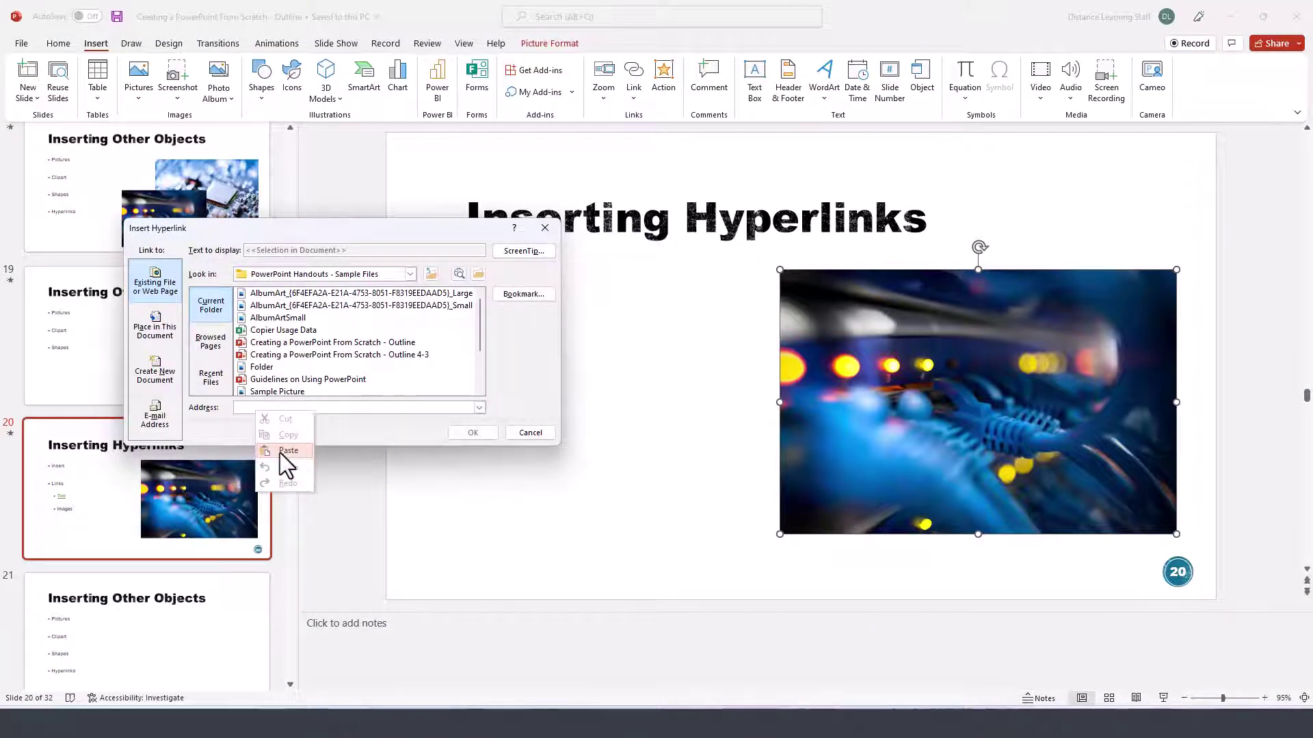
{"action": "left_click", "coordinate": [281, 451]}
{"action": "left_click", "coordinate": [472, 433]}
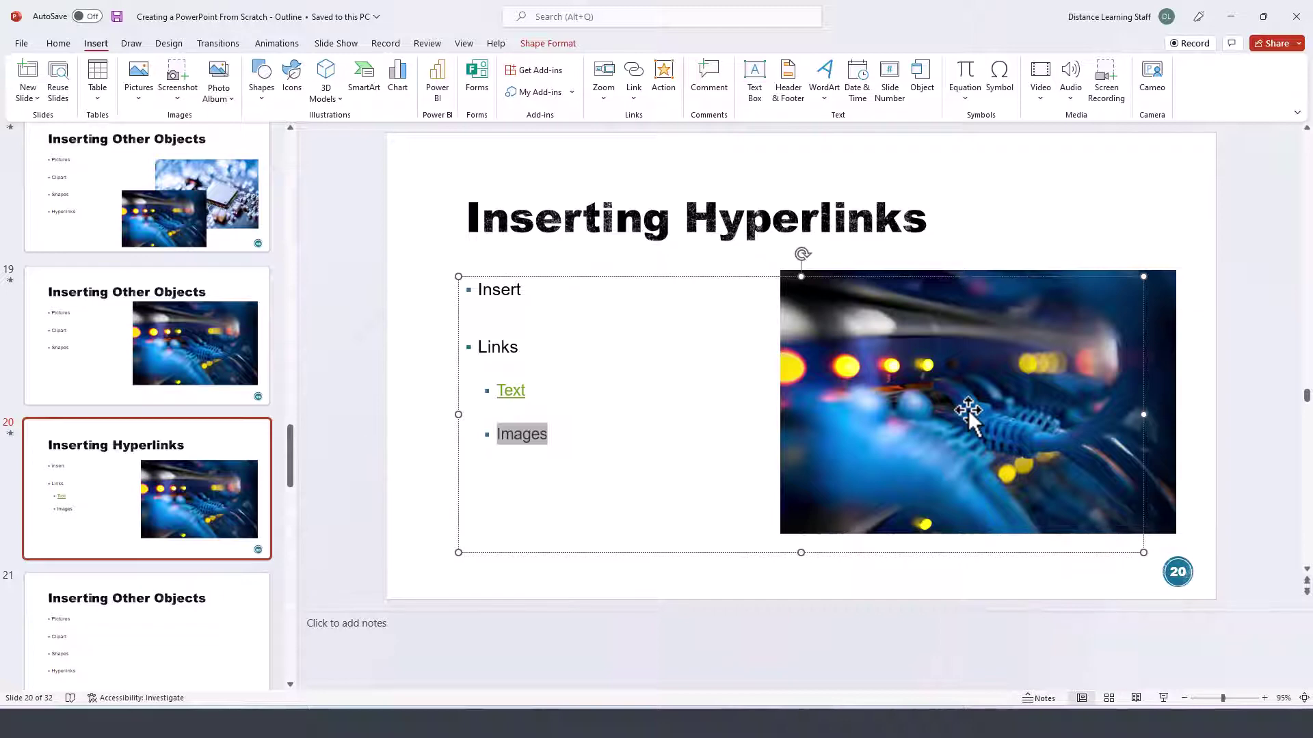
Cancel linking the word Images and start the slide show from slide 20.
{"action": "key", "text": "ctrl+k"}
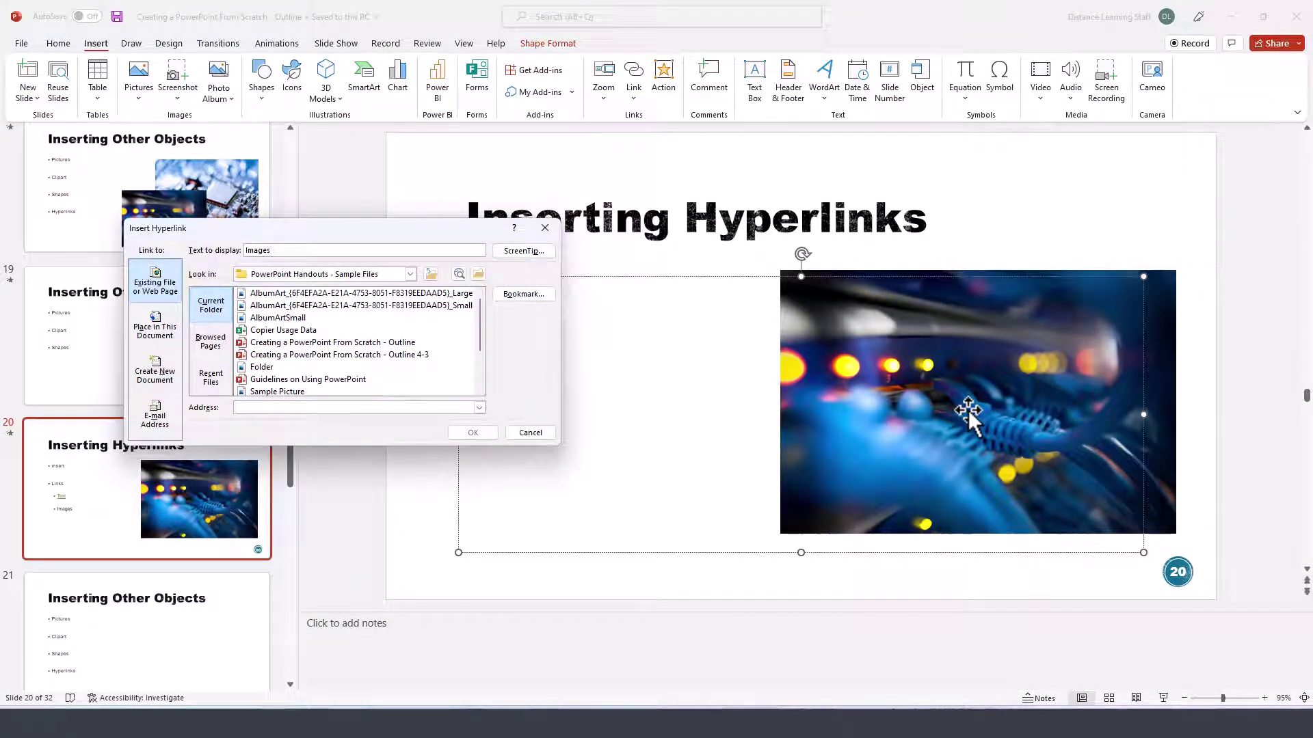
{"action": "left_click", "coordinate": [531, 432]}
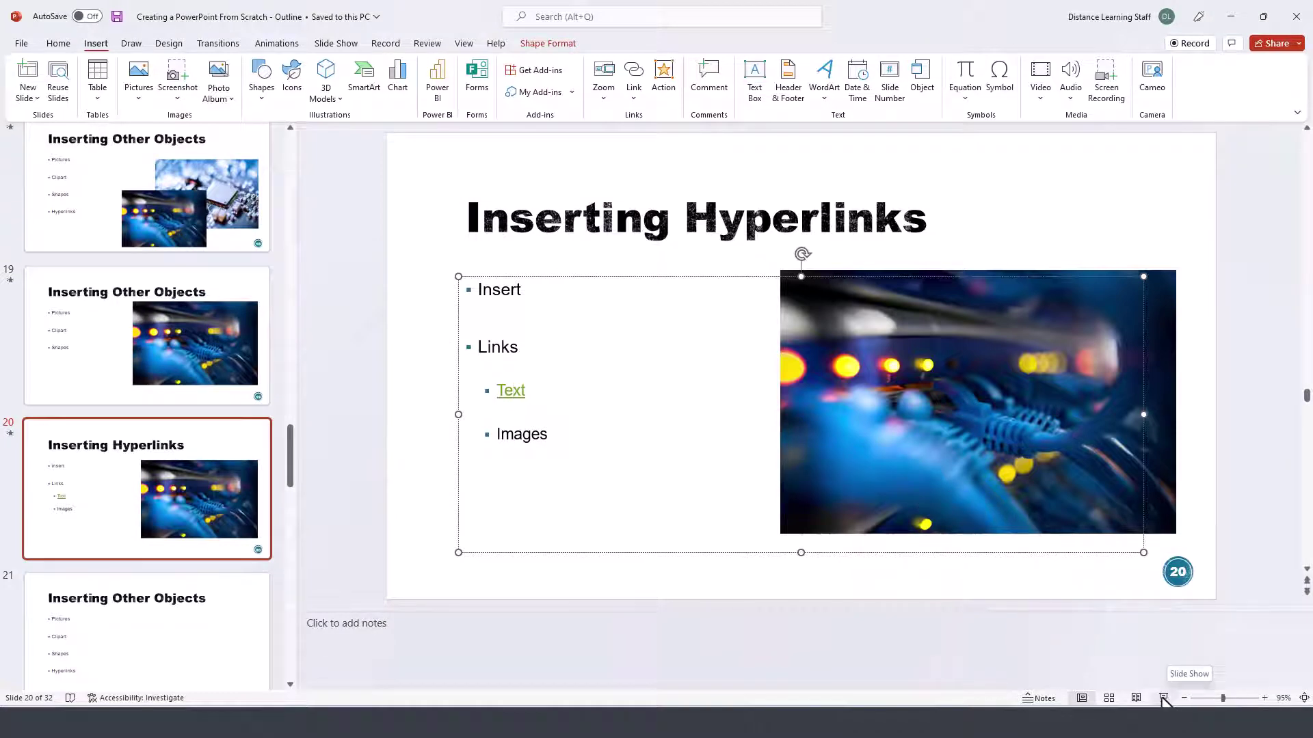
{"action": "left_click", "coordinate": [335, 43]}
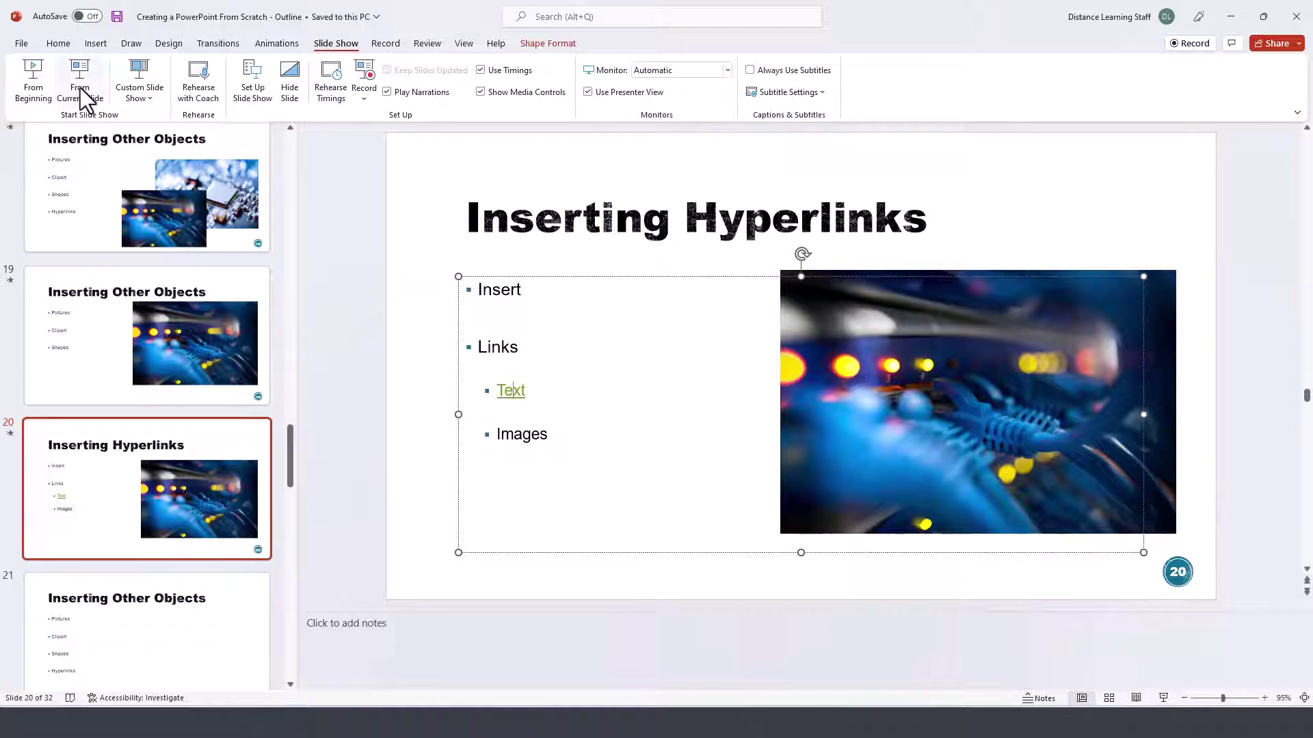
{"action": "left_click", "coordinate": [80, 87]}
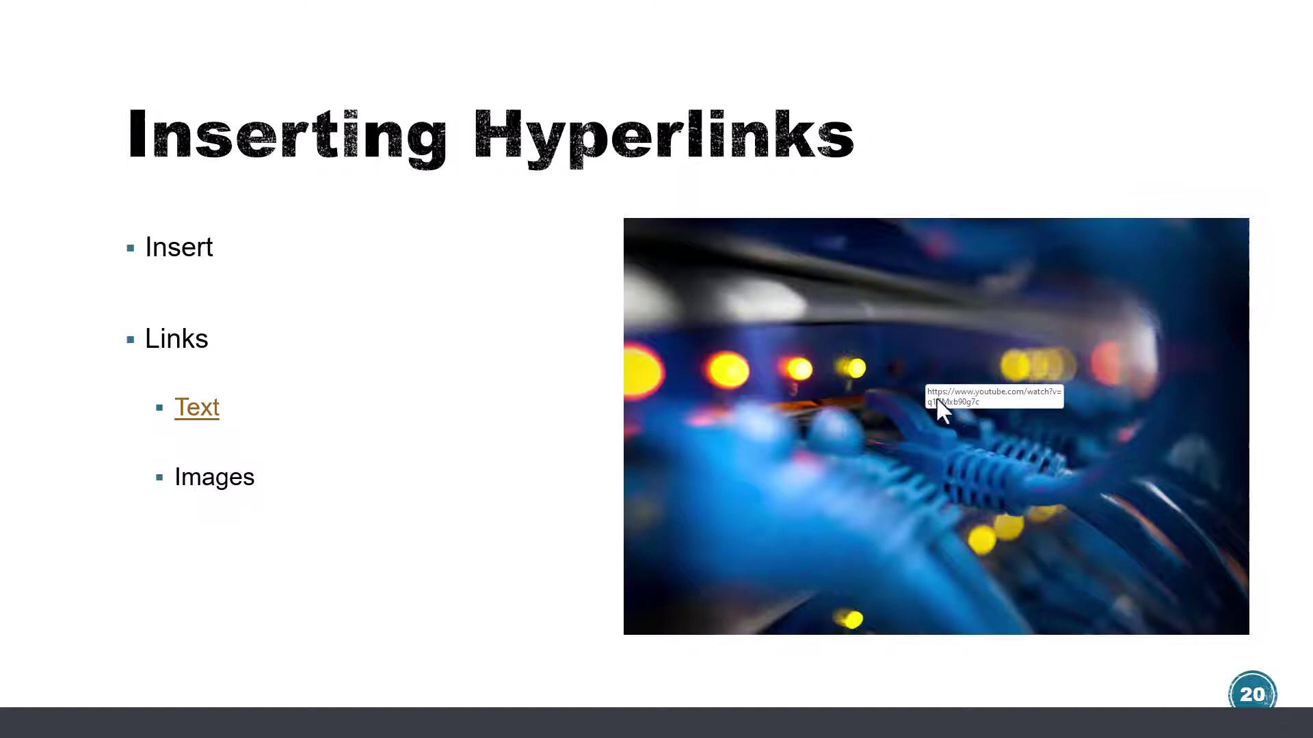
Click the network picture in the slide show to open the YouTube video.
{"action": "left_click", "coordinate": [852, 342]}
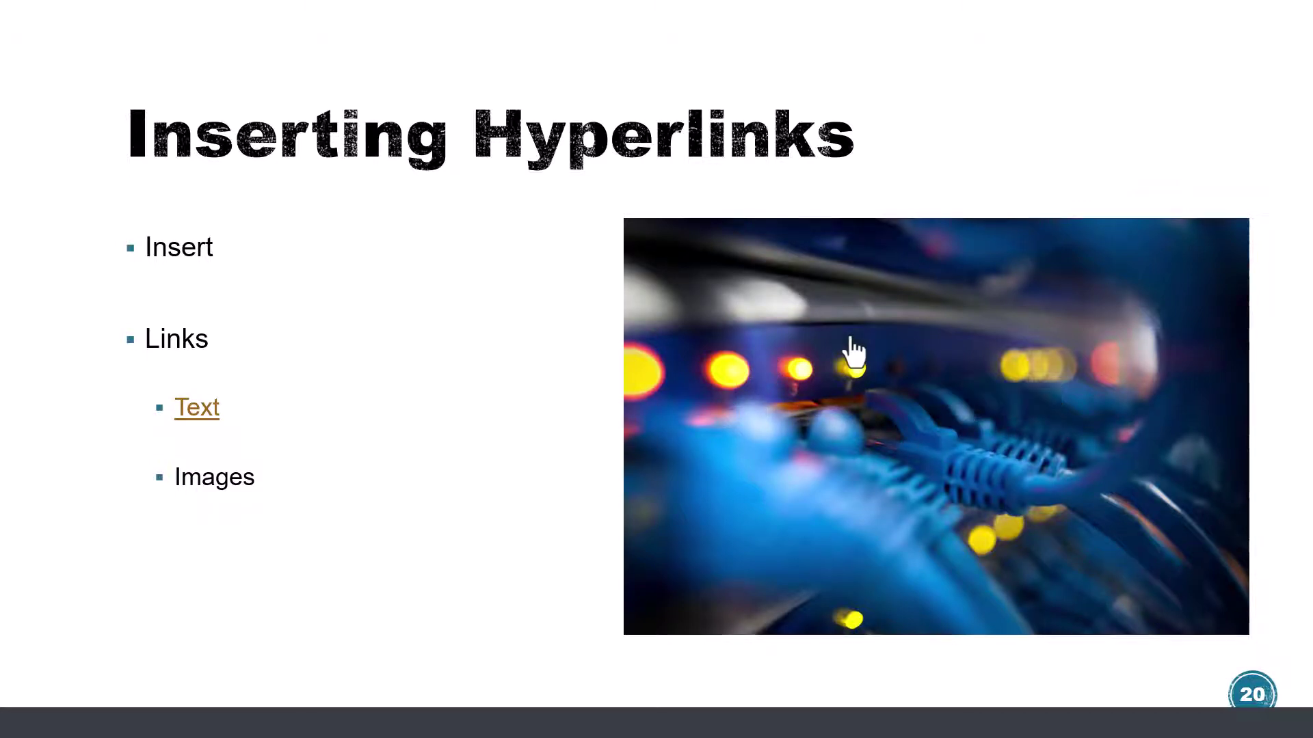